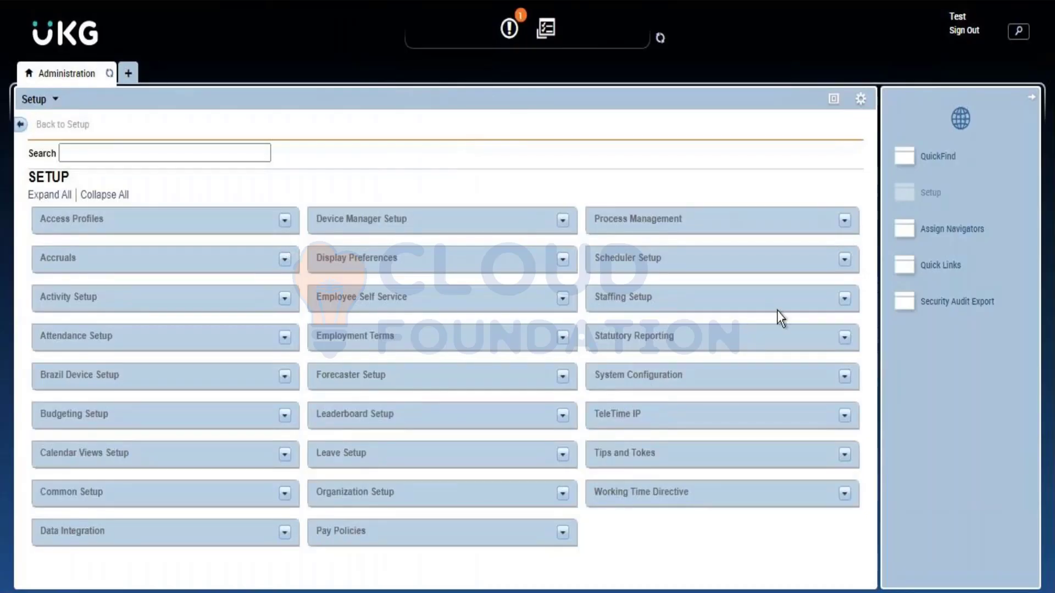
Open QuickFind in a new tab from the Administration navigator panel
left_click(971, 156)
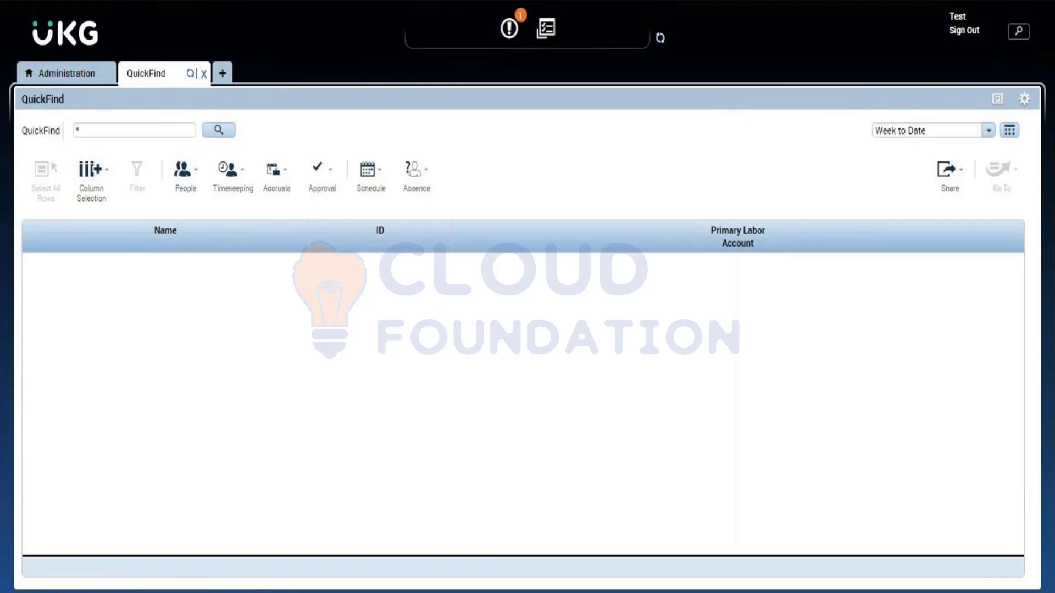
Run the wildcard search to list all 12 employees, then open the selected employee in People Editor
left_click(215, 130)
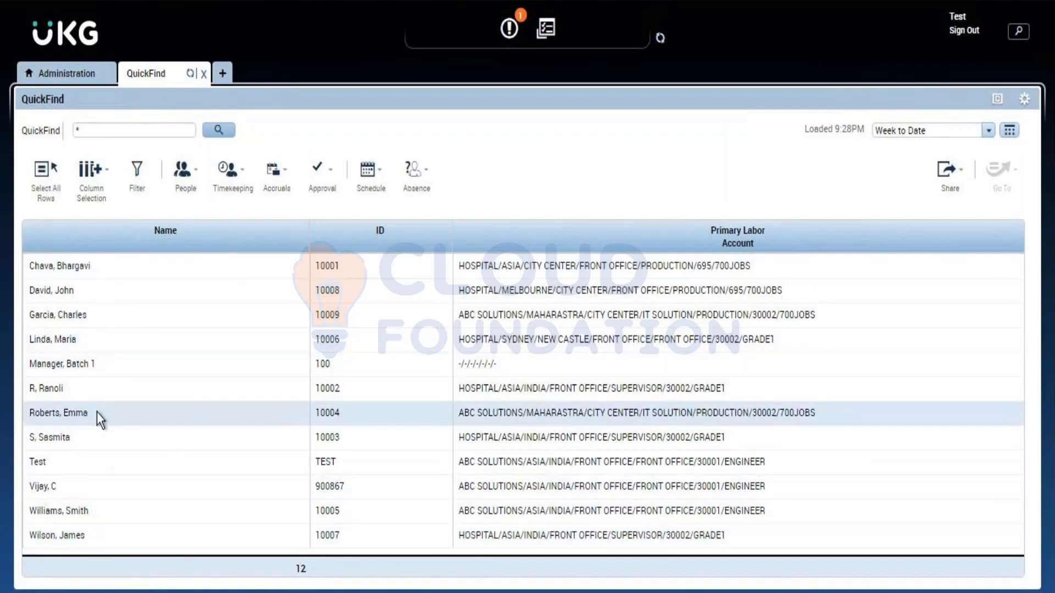
left_click(97, 390)
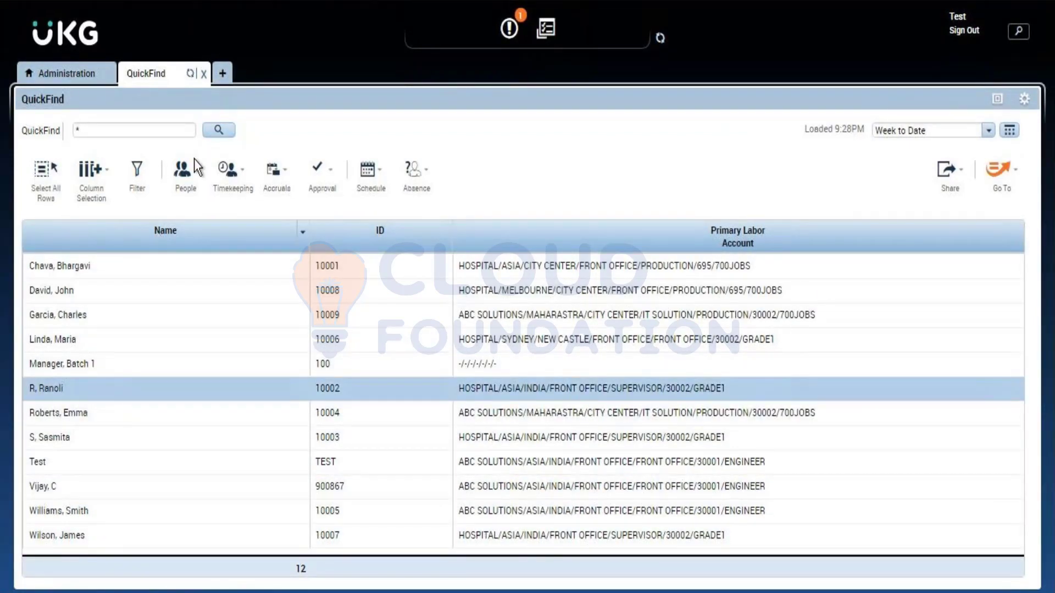
left_click(183, 181)
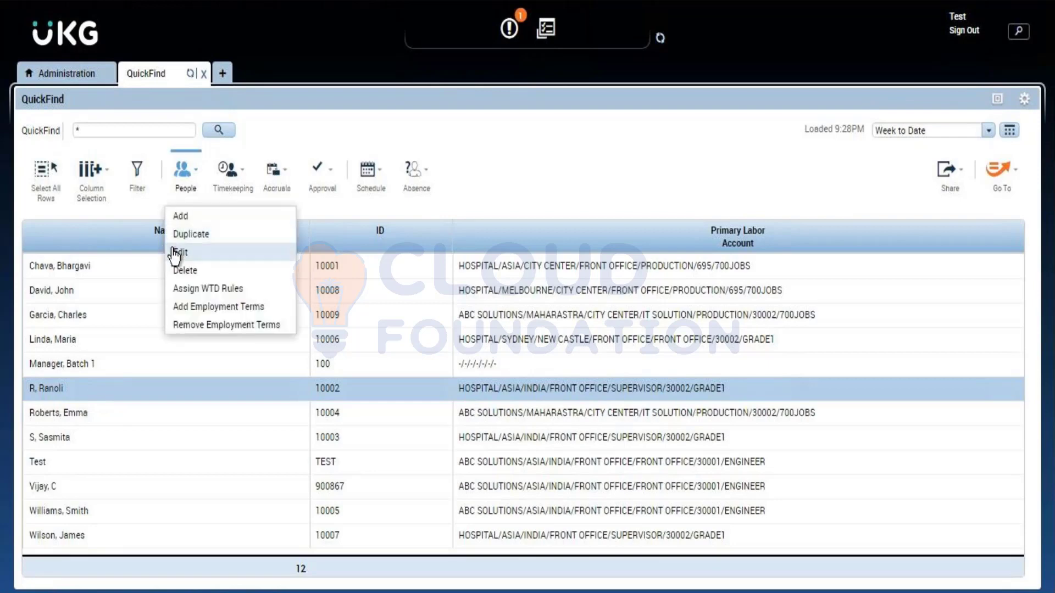
left_click(175, 252)
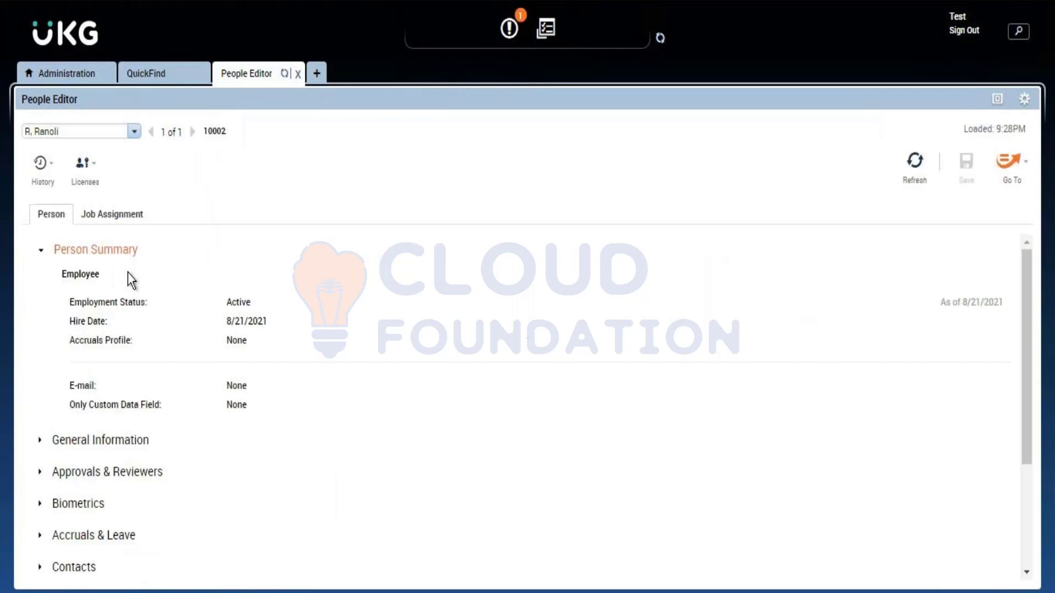
Review the employee's Product Licenses and Job Assignment details, then return to the personal details
left_click(83, 163)
scroll(154, 306, "down", 5)
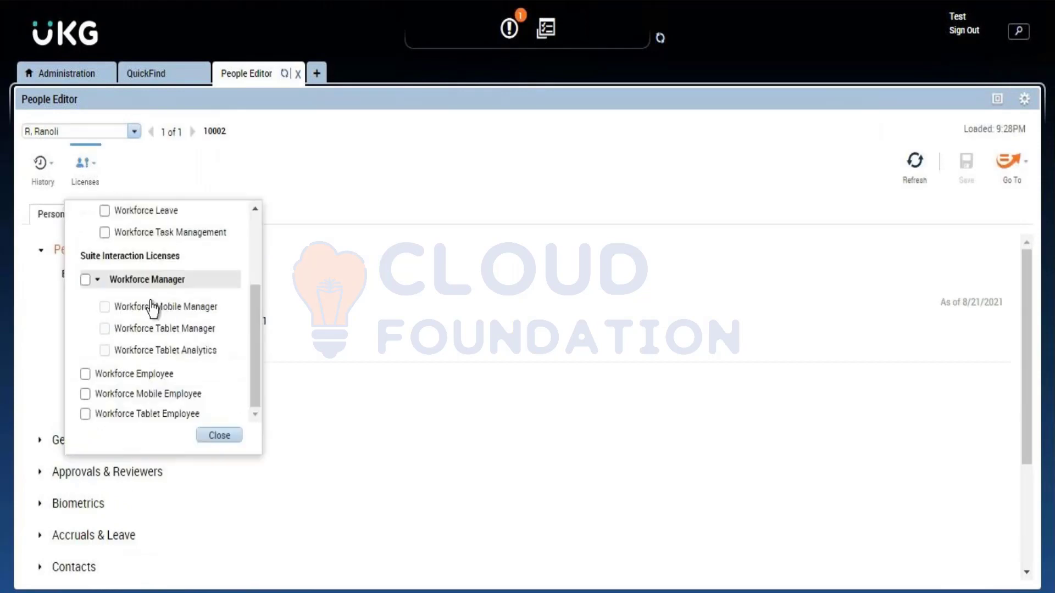
scroll(111, 338, "down", 5)
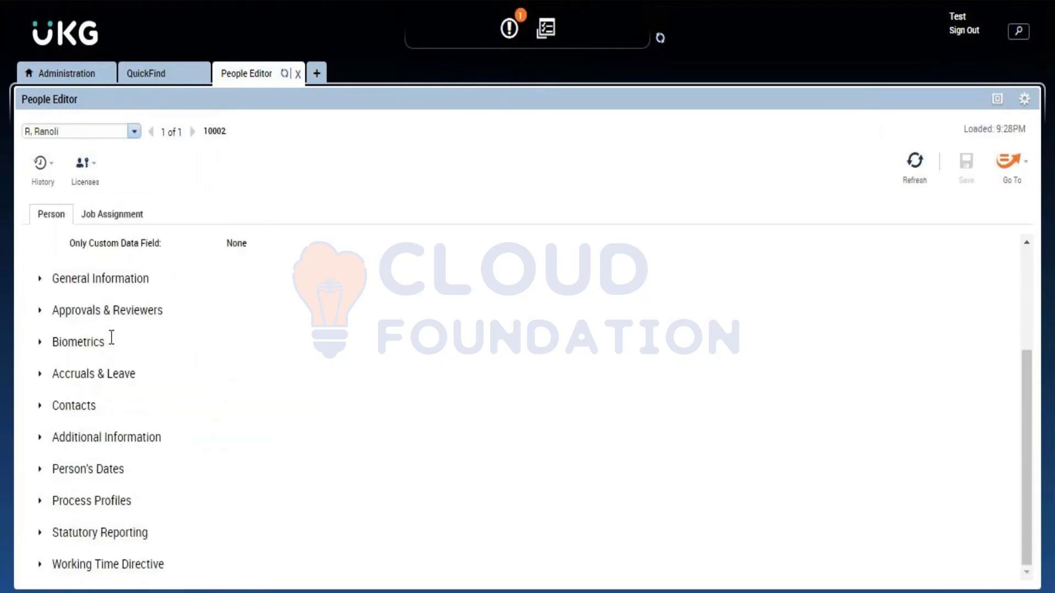
left_click(110, 213)
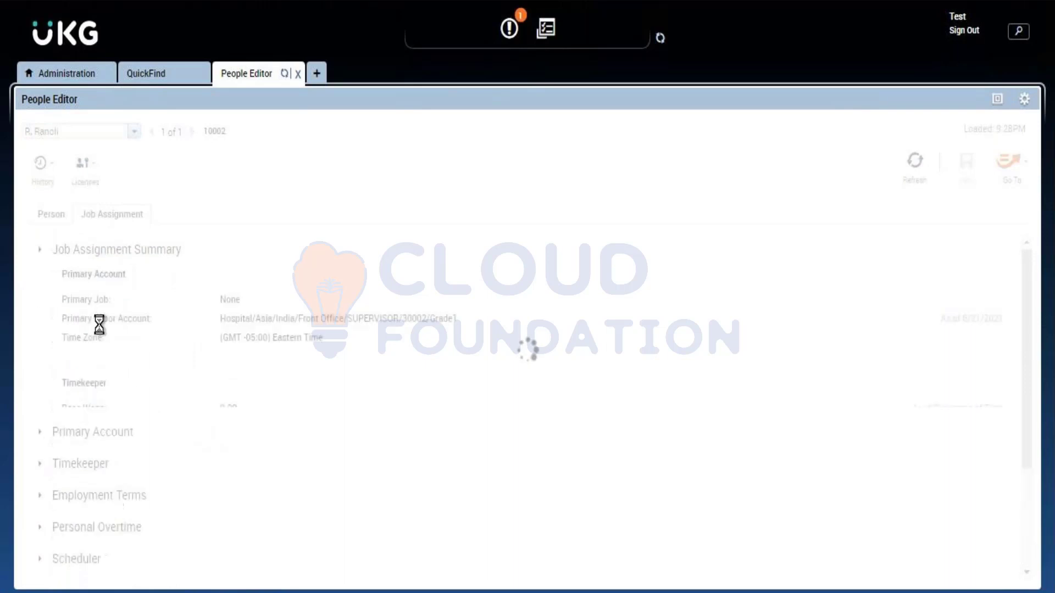
scroll(227, 427, "down", 6)
scroll(226, 428, "up", 2)
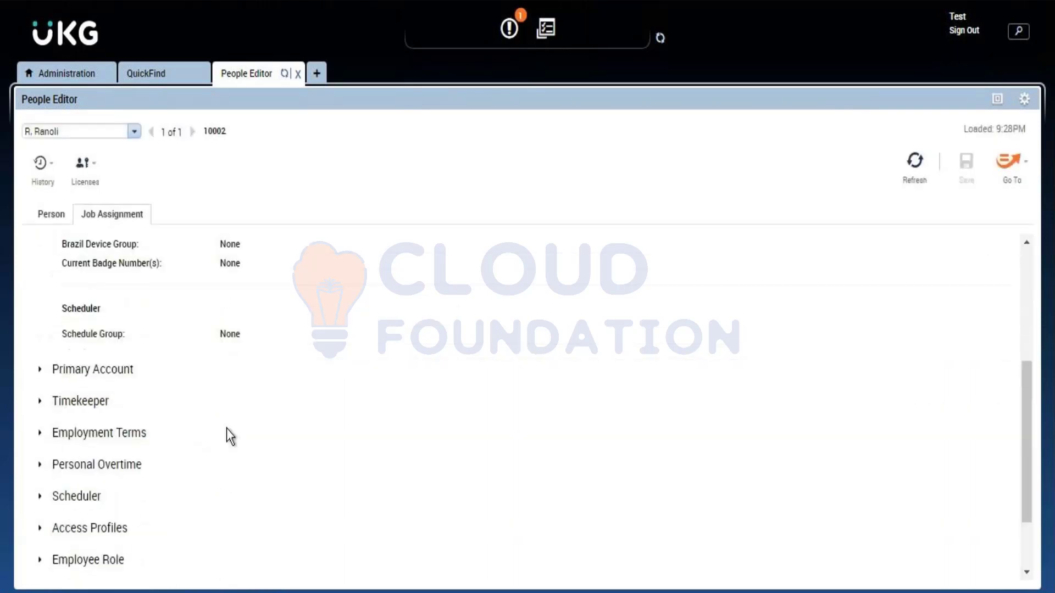
scroll(226, 429, "up", 5)
left_click(52, 214)
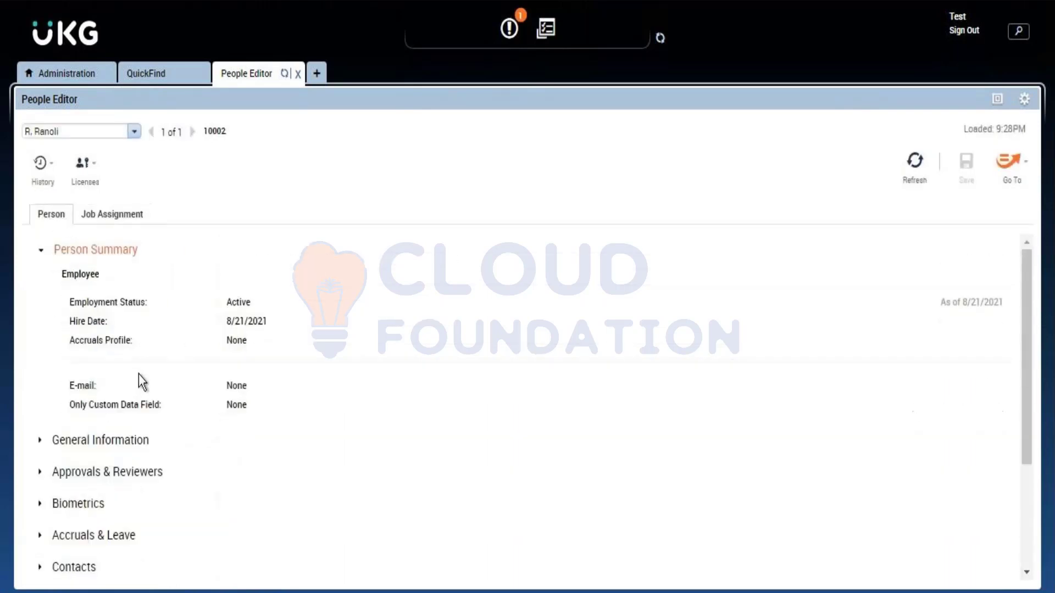
scroll(141, 377, "down", 3)
scroll(106, 485, "up", 1)
scroll(104, 480, "down", 1)
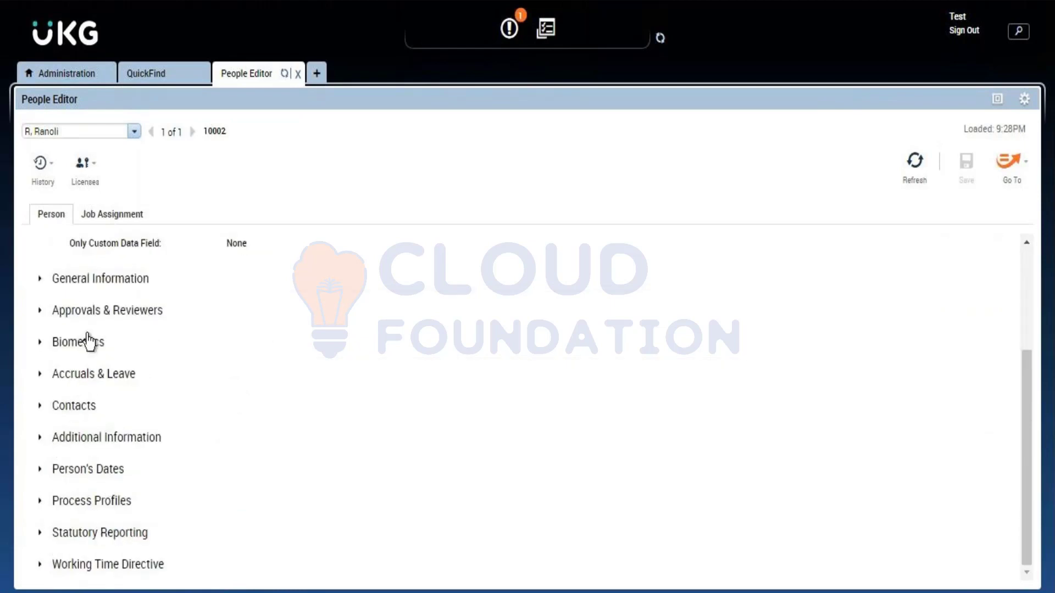
Correct the First Name spelling under General Information, save the record, and return to Administration
left_click(100, 285)
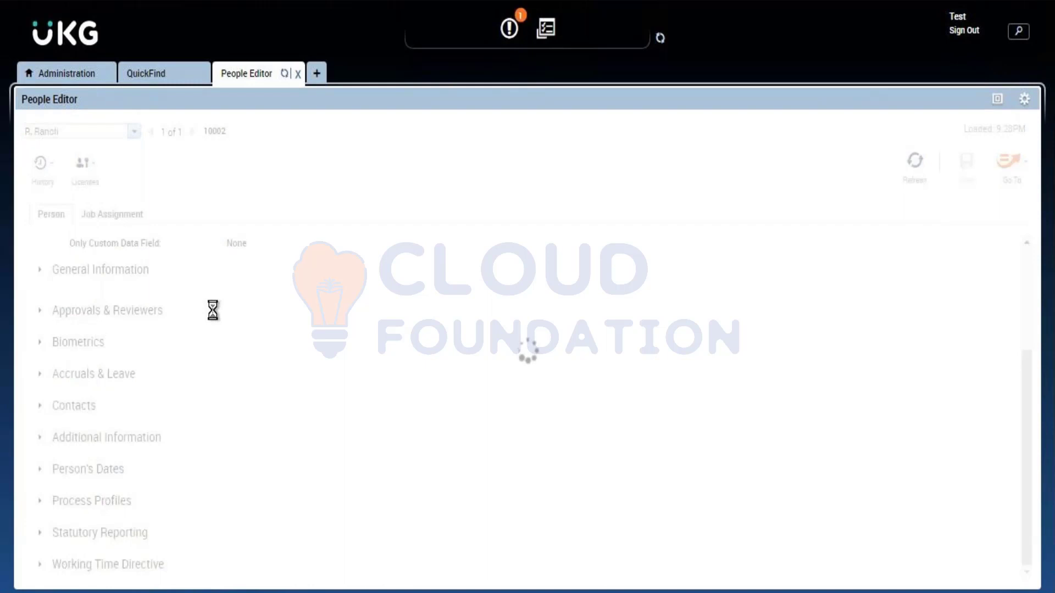
scroll(213, 311, "up", 3)
left_click_drag(196, 306, 169, 303)
type("R")
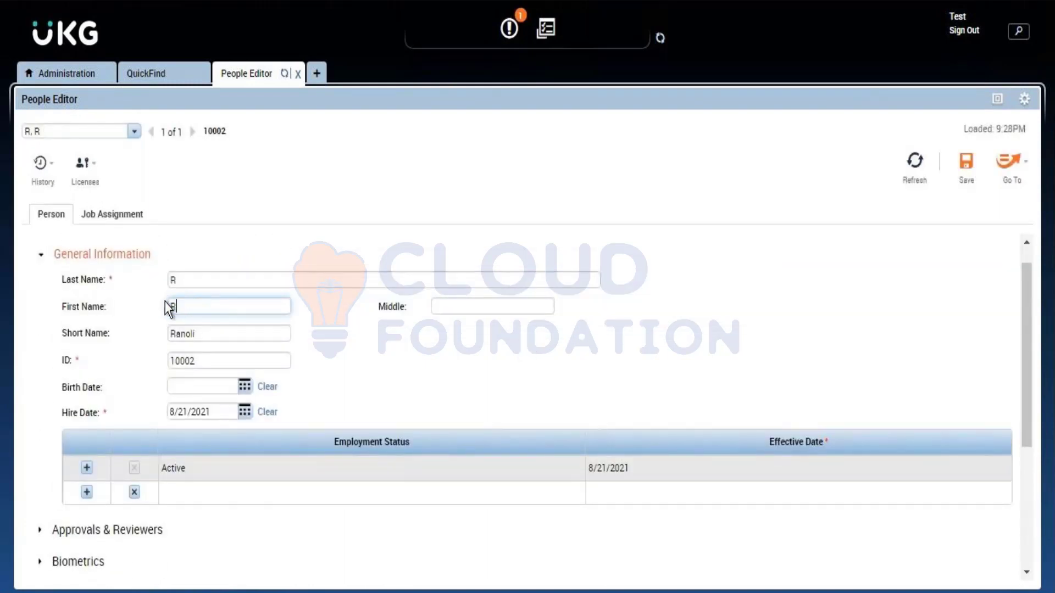
type("onali")
left_click(963, 176)
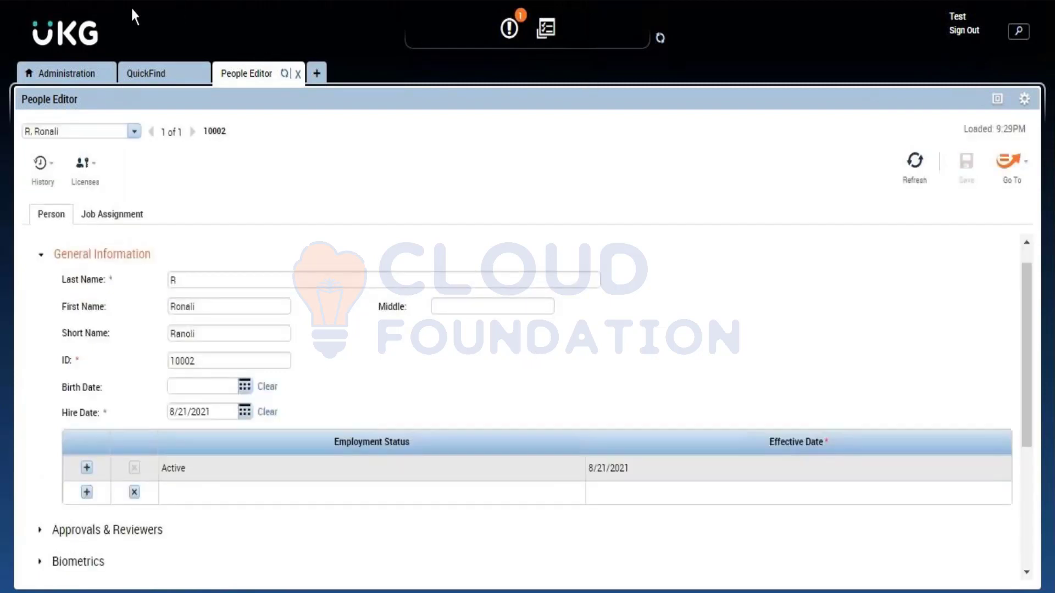
left_click(50, 79)
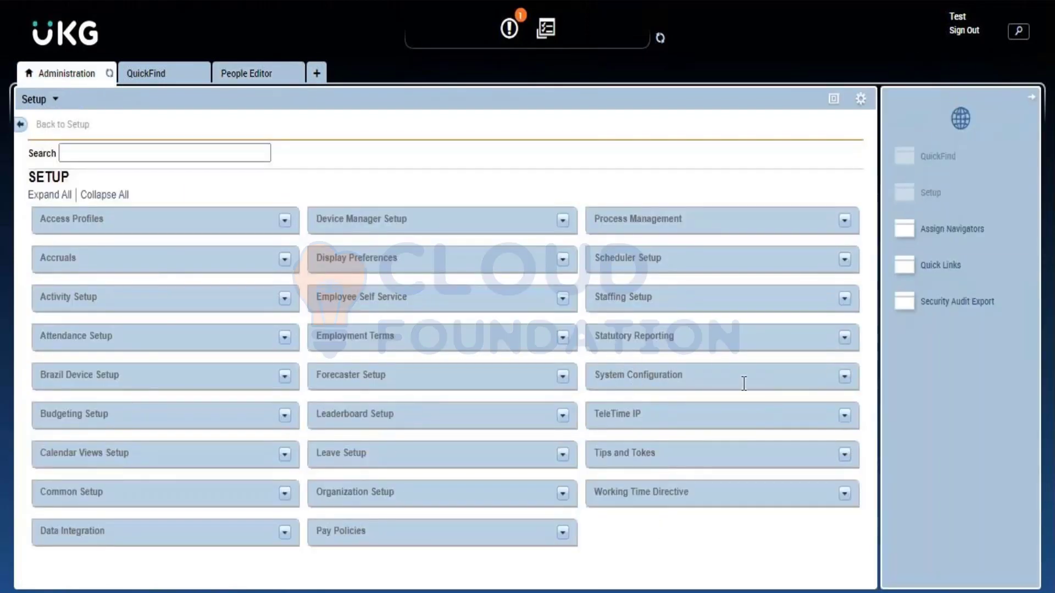
Briefly expand System Configuration, then switch back through People Editor to the QuickFind results
left_click(844, 377)
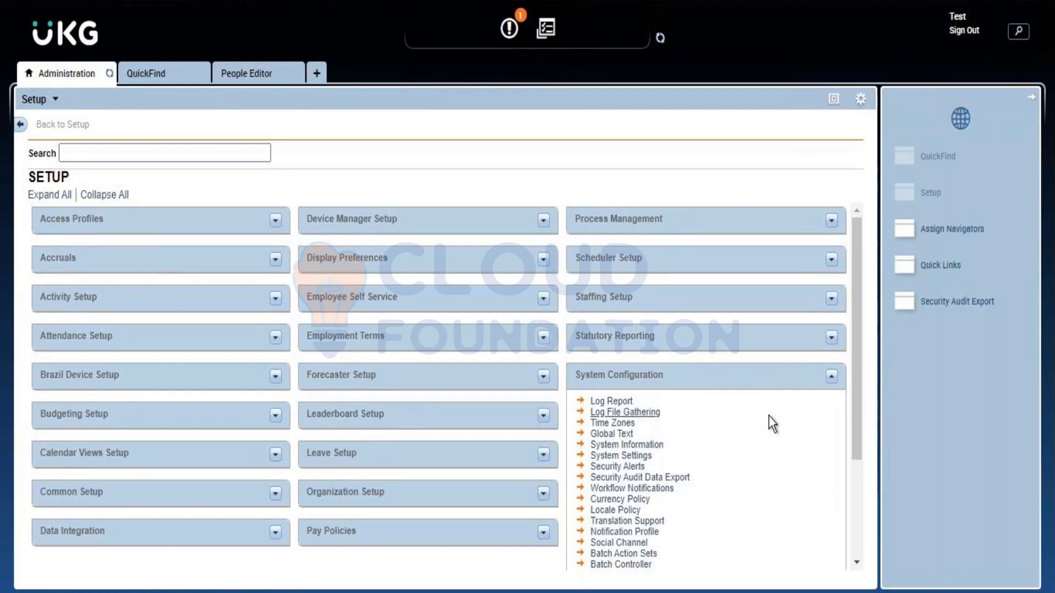
scroll(769, 416, "down", 3)
scroll(769, 417, "up", 3)
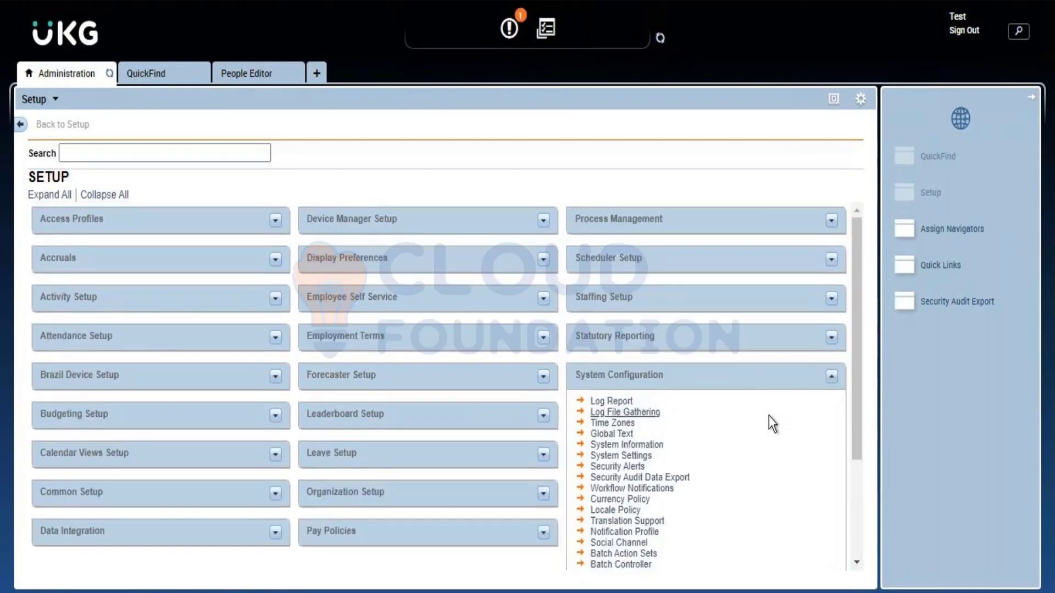
left_click(835, 380)
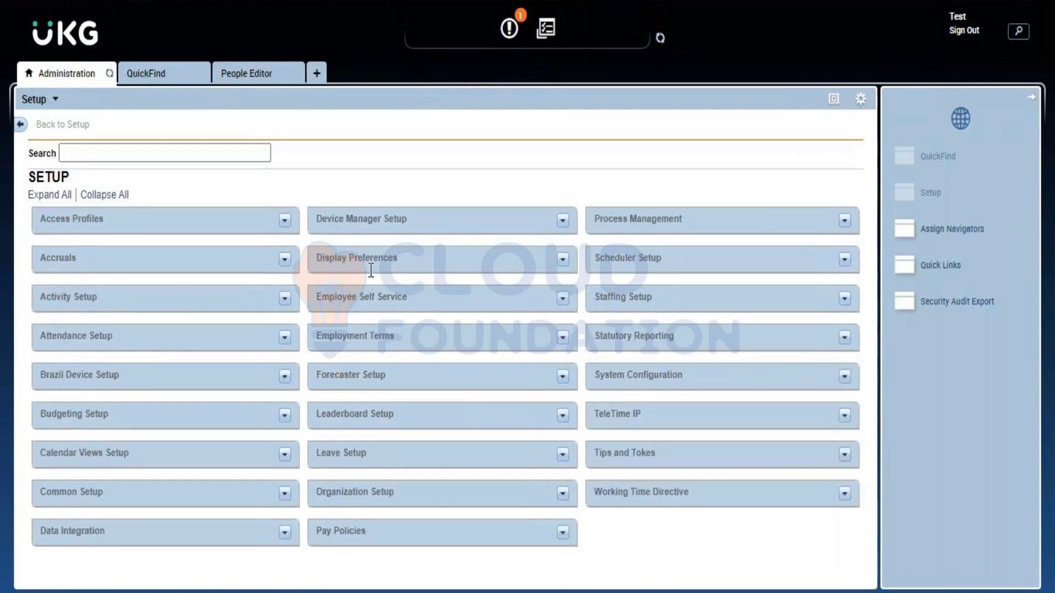
left_click(238, 83)
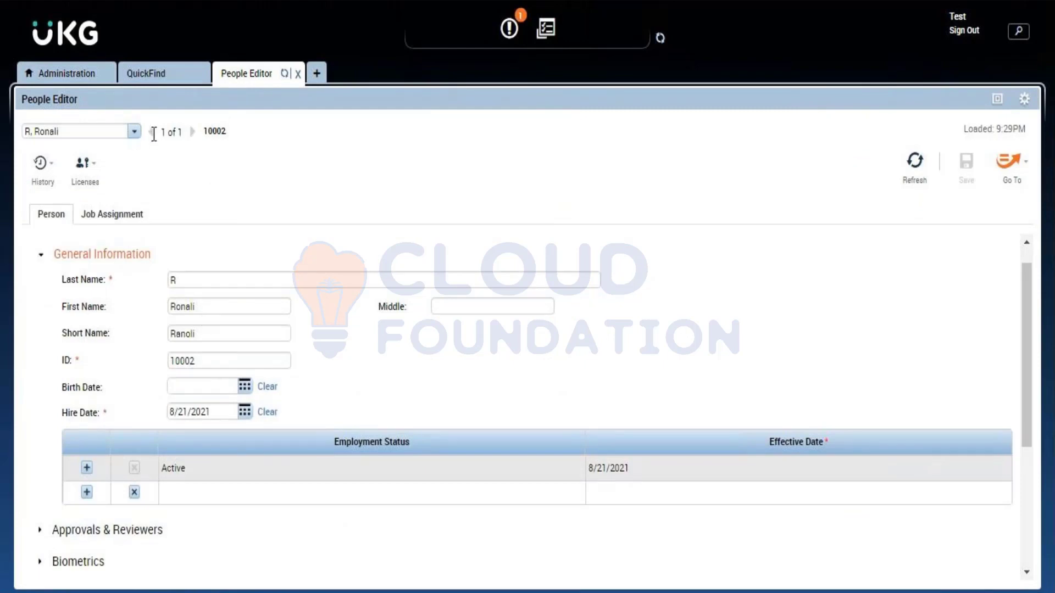
left_click(152, 79)
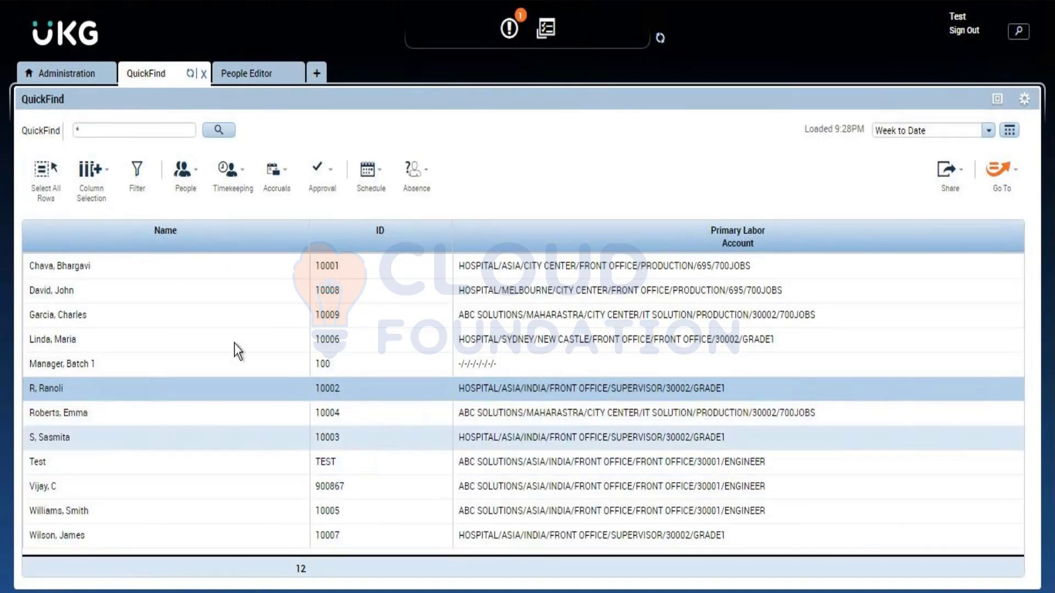
Replace the QuickFind search with the employee's ID plus a wildcard and select the result
left_click(108, 129)
key("BackSpace")
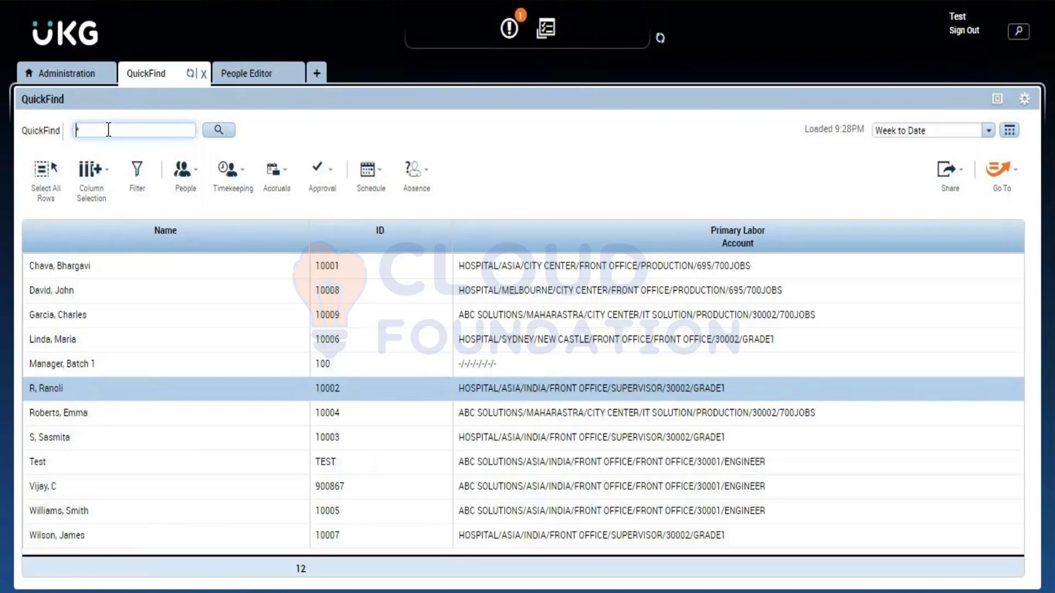
type("10002*")
key("Return")
left_click(153, 263)
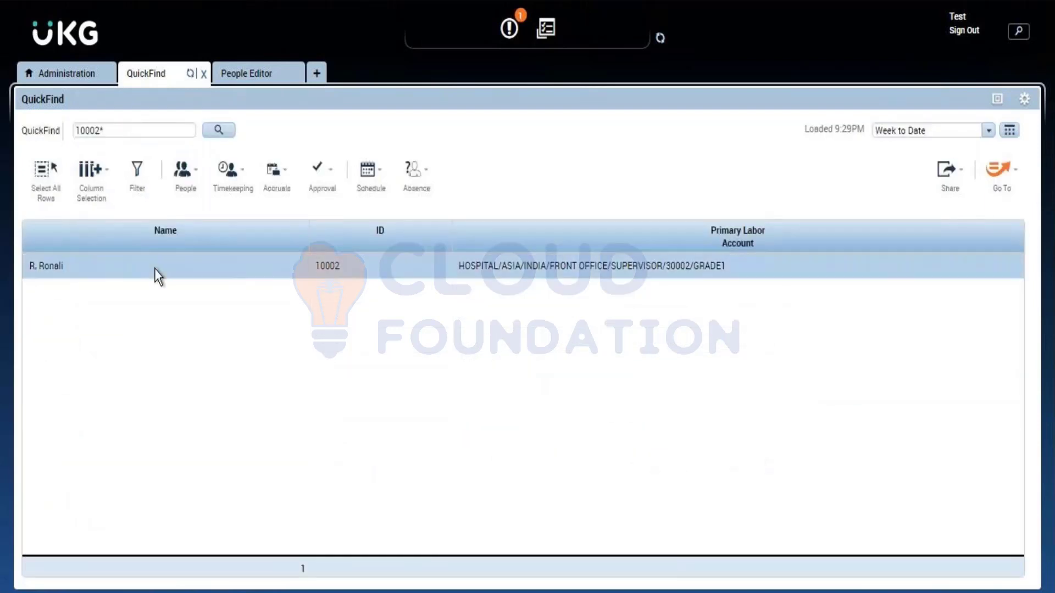
Open the employee's timecard via Go To > Timecards, then return to the People Editor record
left_click(995, 193)
left_click(995, 193)
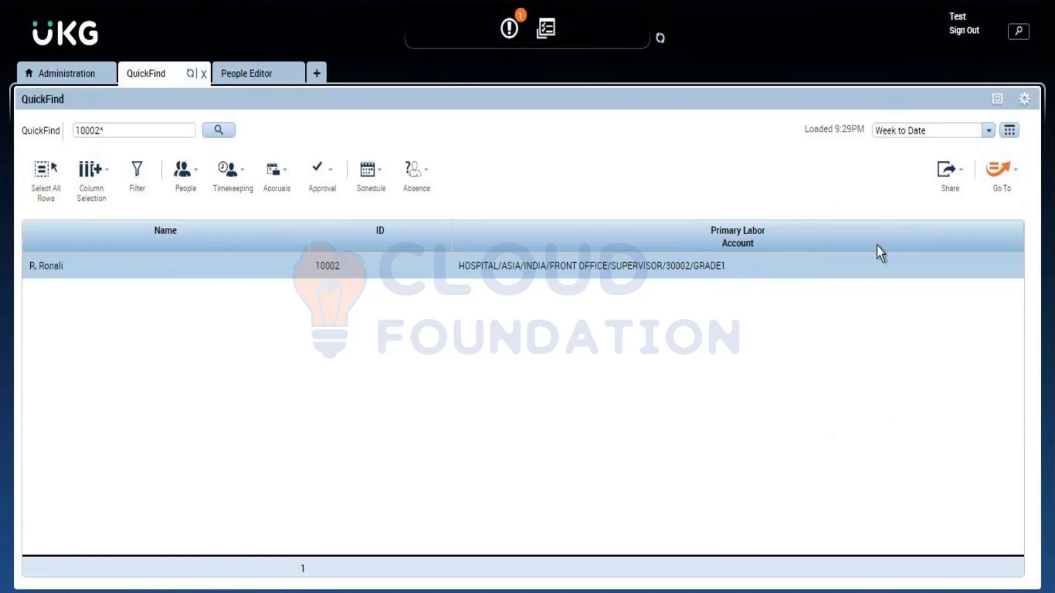
left_click(1001, 170)
left_click(874, 356)
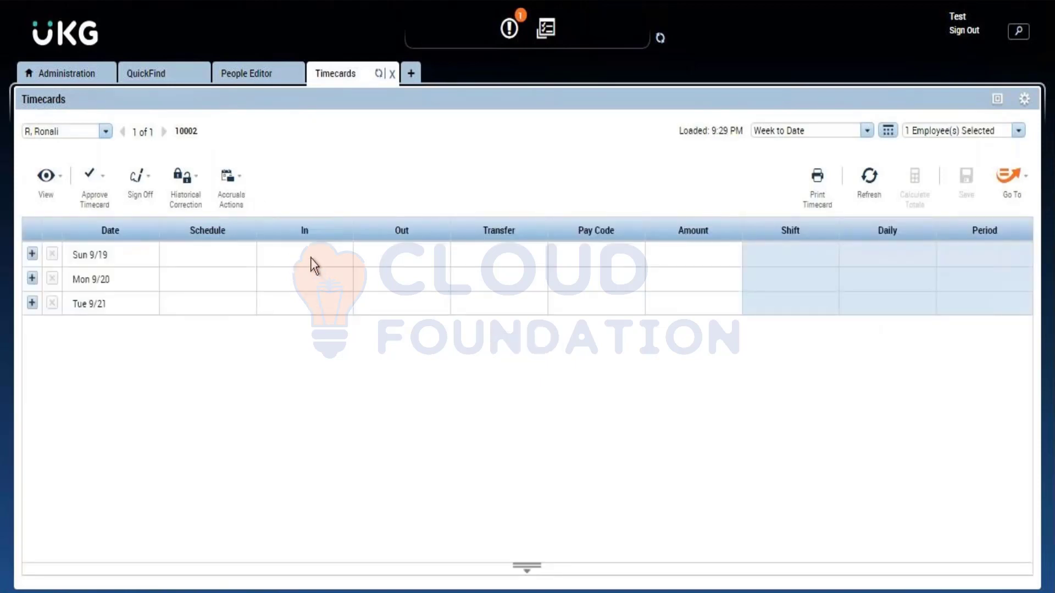
left_click(312, 257)
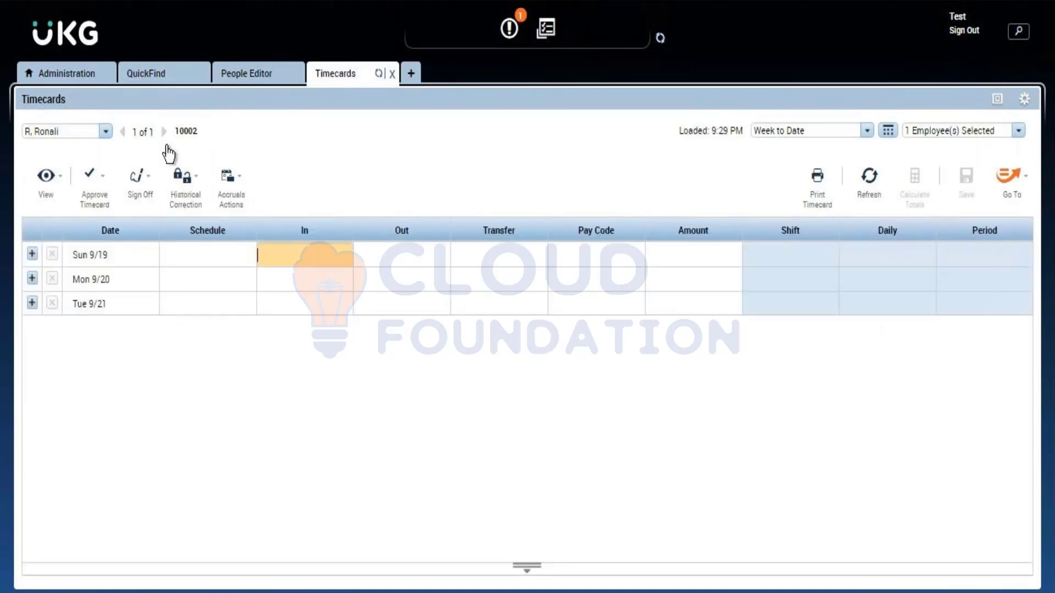
left_click(246, 73)
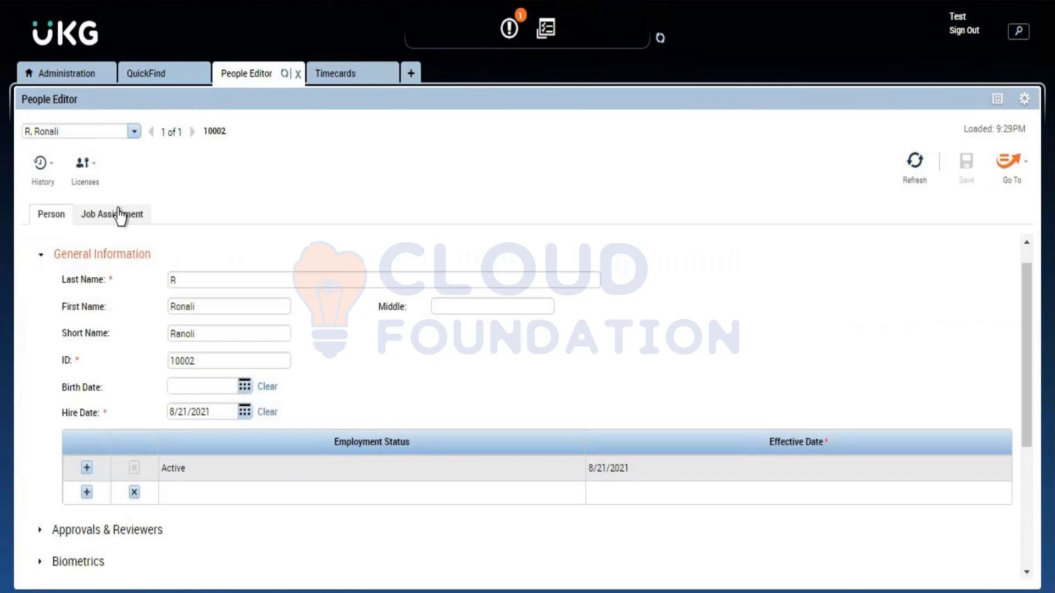
Inspect the Timekeeper Pay Rule list under Job Assignment without changing it, then return to the timecard
left_click(139, 214)
scroll(126, 314, "down", 2)
scroll(125, 314, "down", 3)
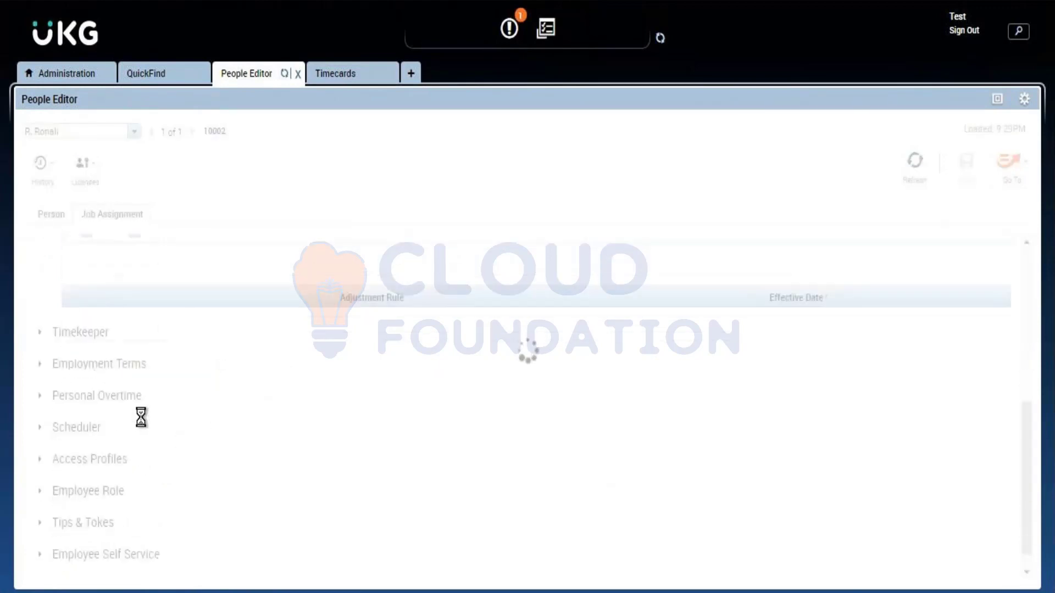
scroll(148, 410, "up", 4)
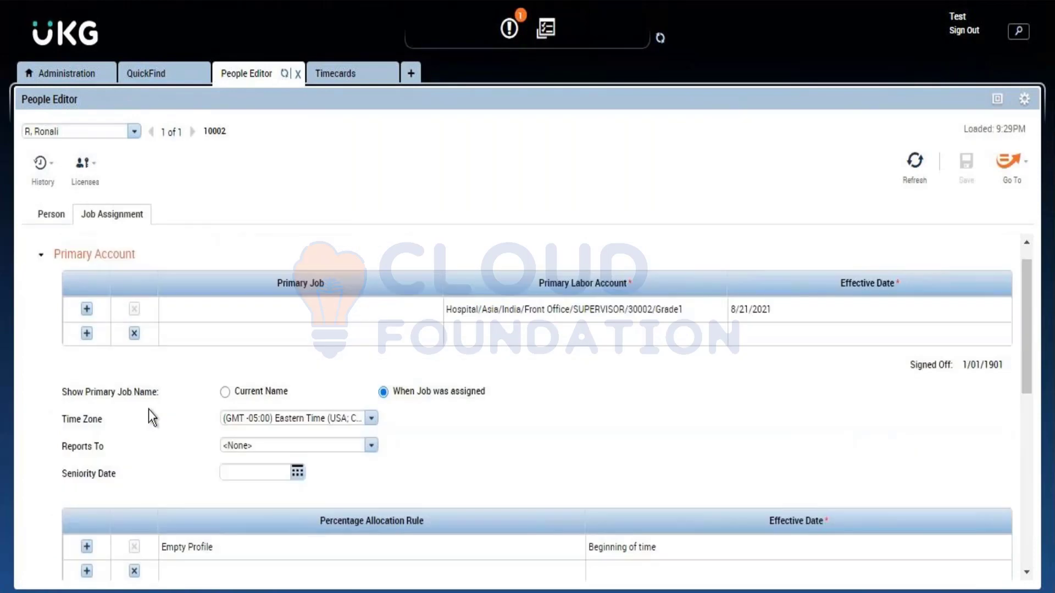
scroll(148, 408, "down", 3)
scroll(84, 329, "down", 5)
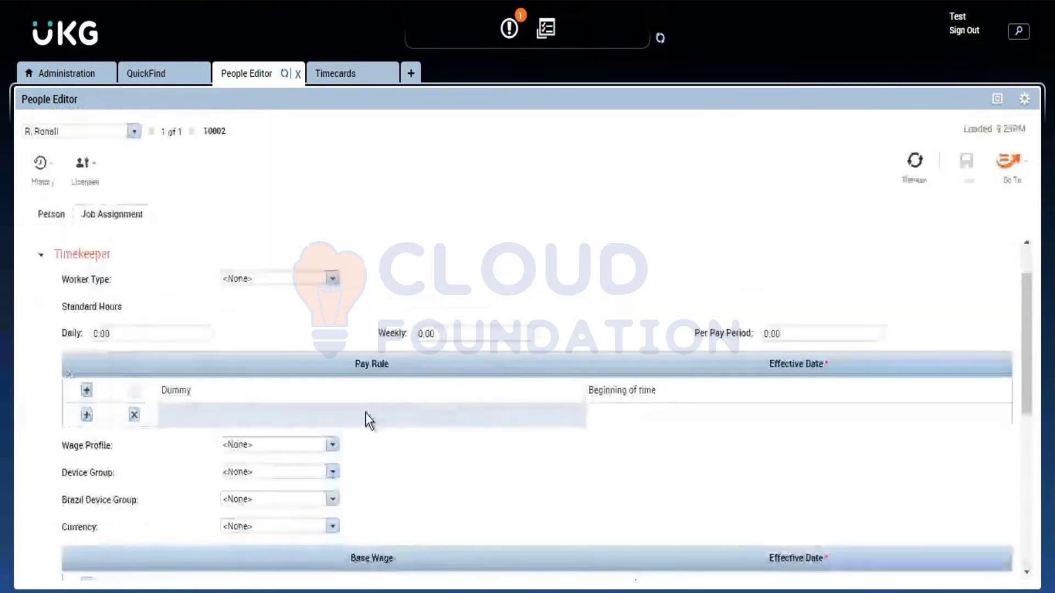
left_click(366, 418)
left_click(367, 420)
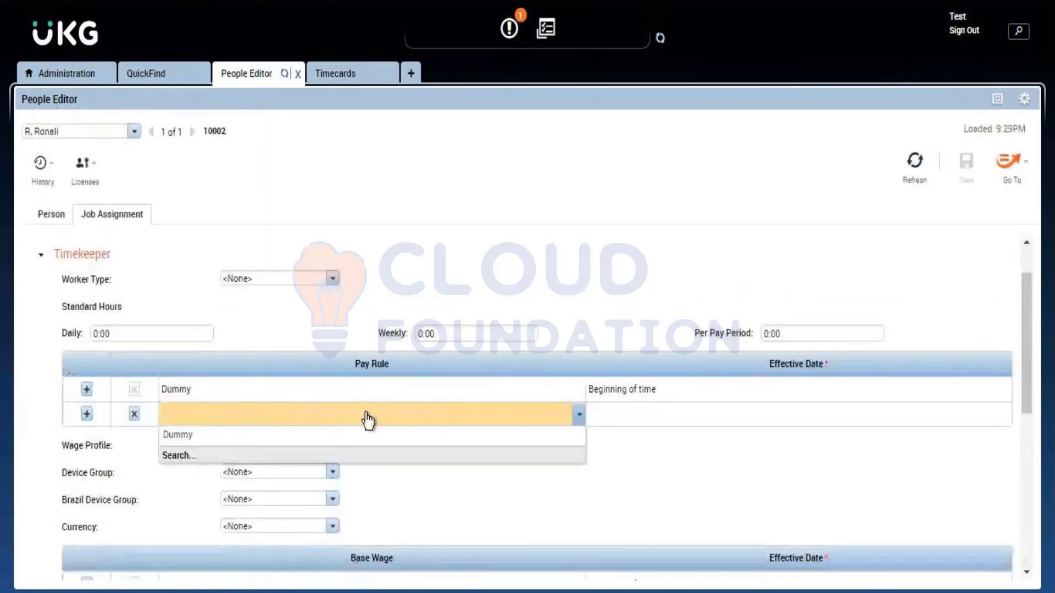
left_click(367, 421)
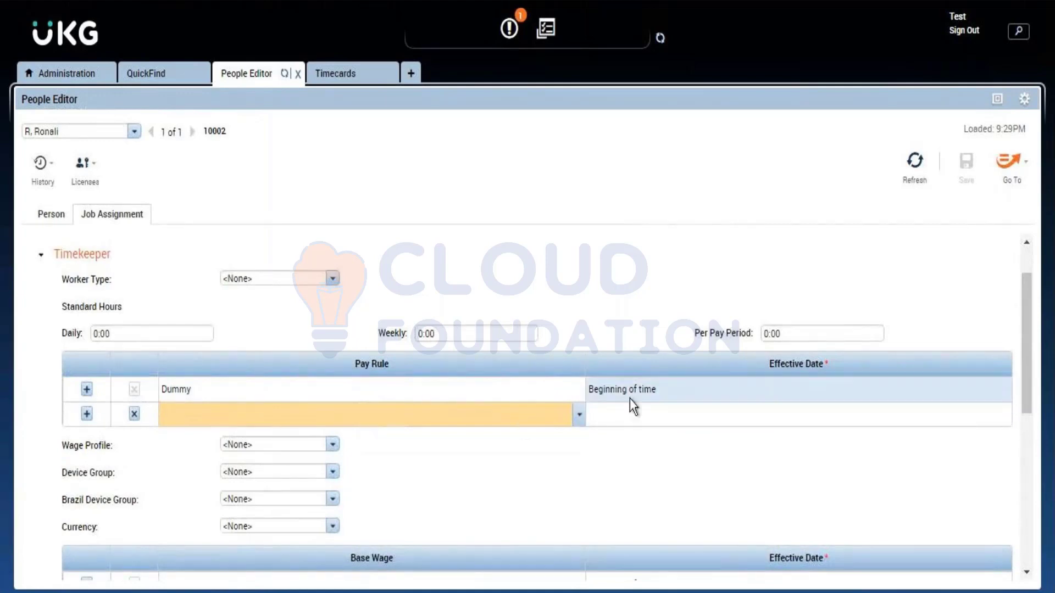
left_click(334, 77)
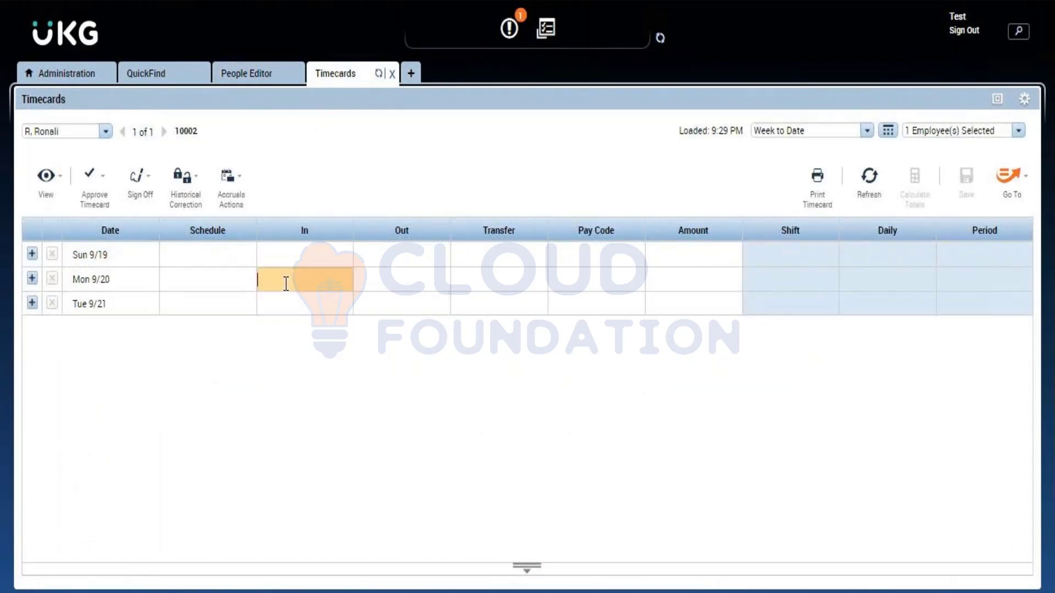
Enter 6:00AM in and 7:00PM out punches for Mon 9/20, then close the timecard without saving
type("6")
left_click(413, 279)
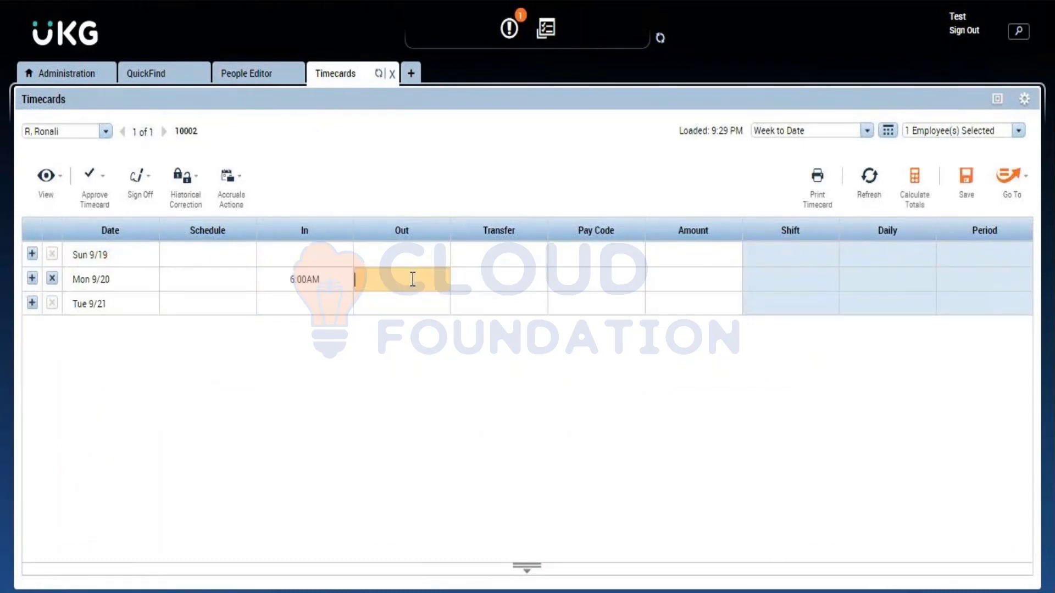
type("7p")
left_click(450, 375)
left_click(430, 308)
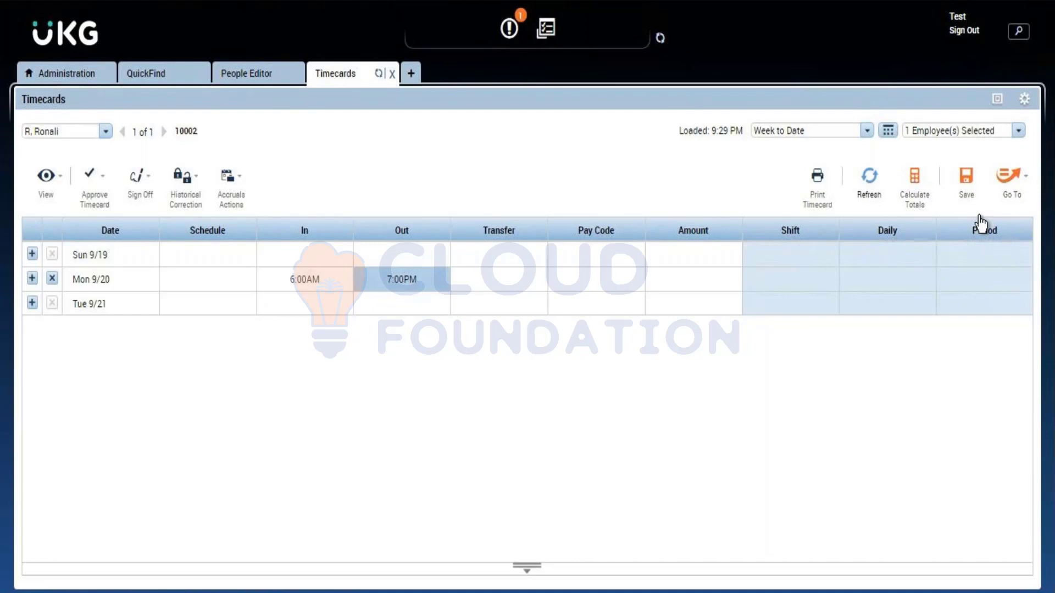
left_click(390, 72)
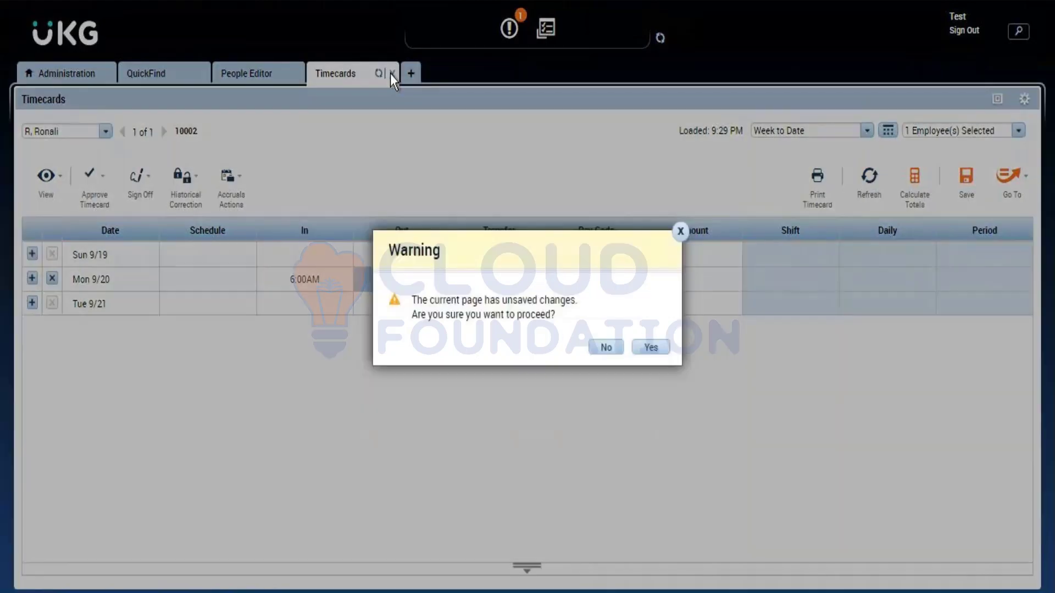
left_click(651, 348)
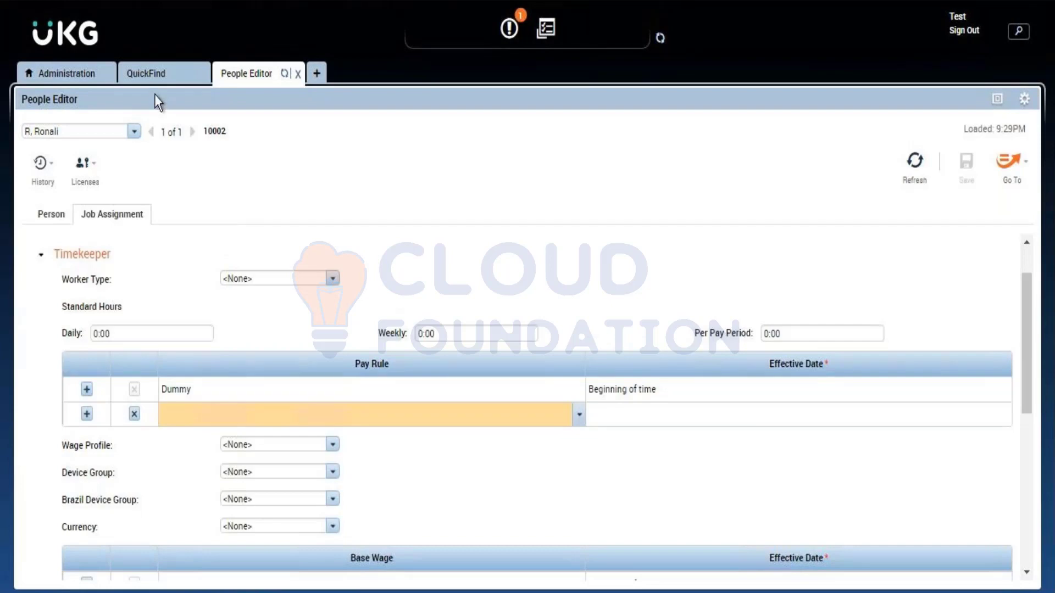
Replace the QuickFind search text with * and rerun the search to list every employee
left_click(153, 82)
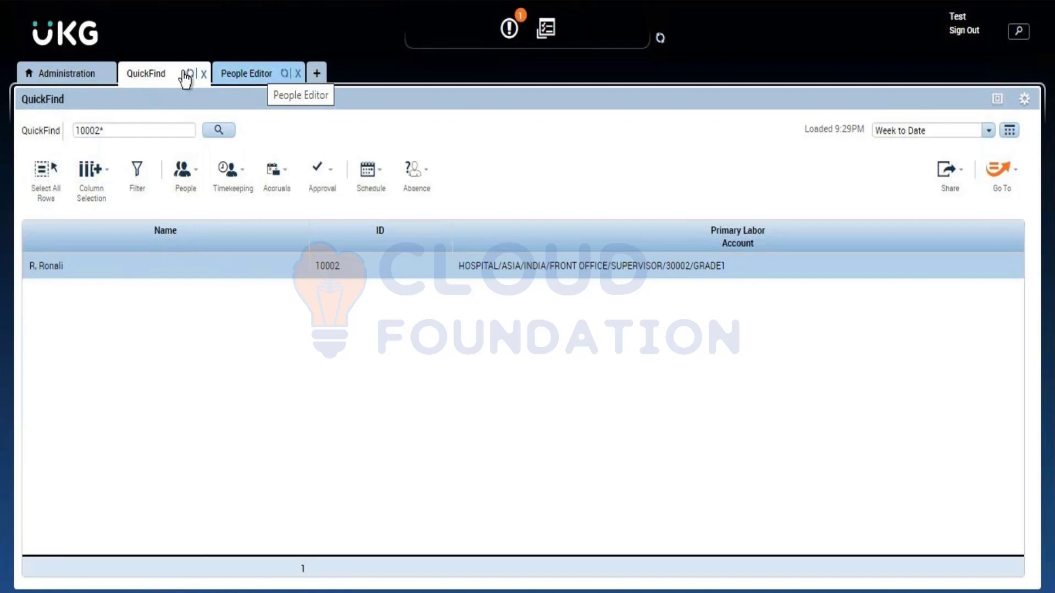
left_click(86, 77)
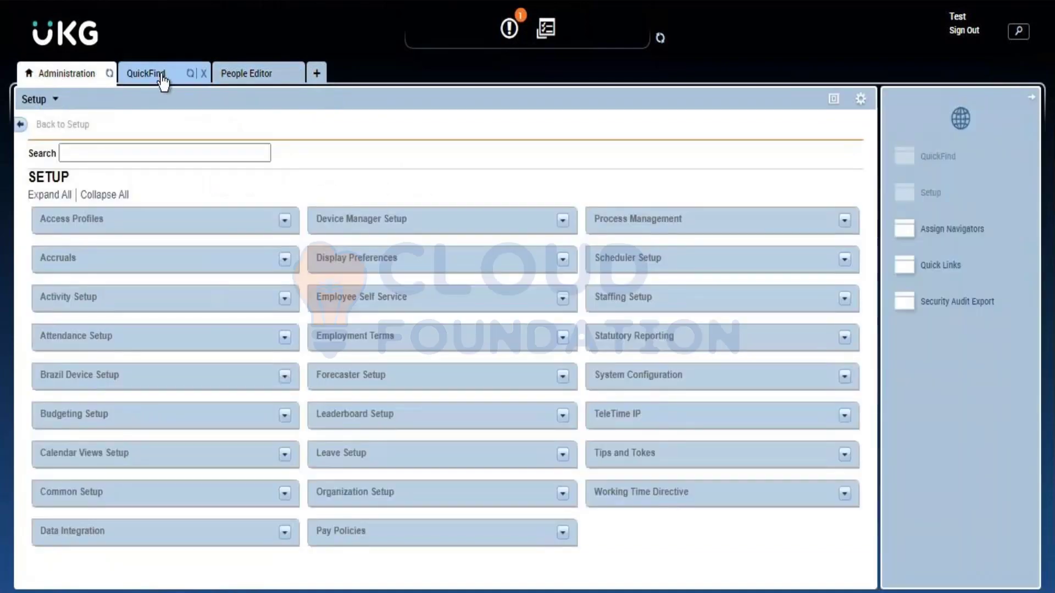
left_click(163, 75)
triple_click(86, 130)
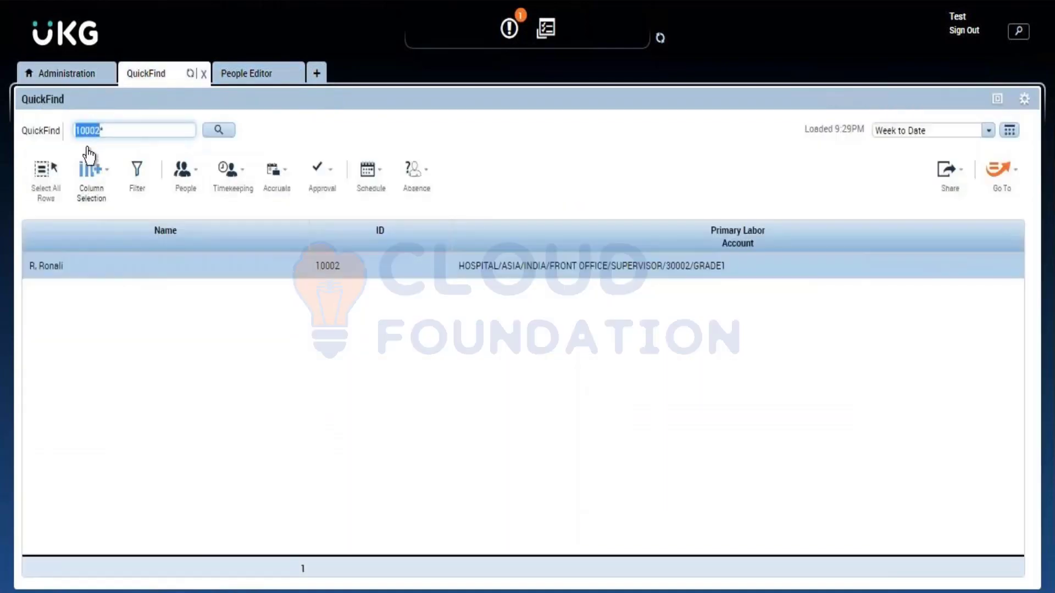
type("*")
left_click(218, 130)
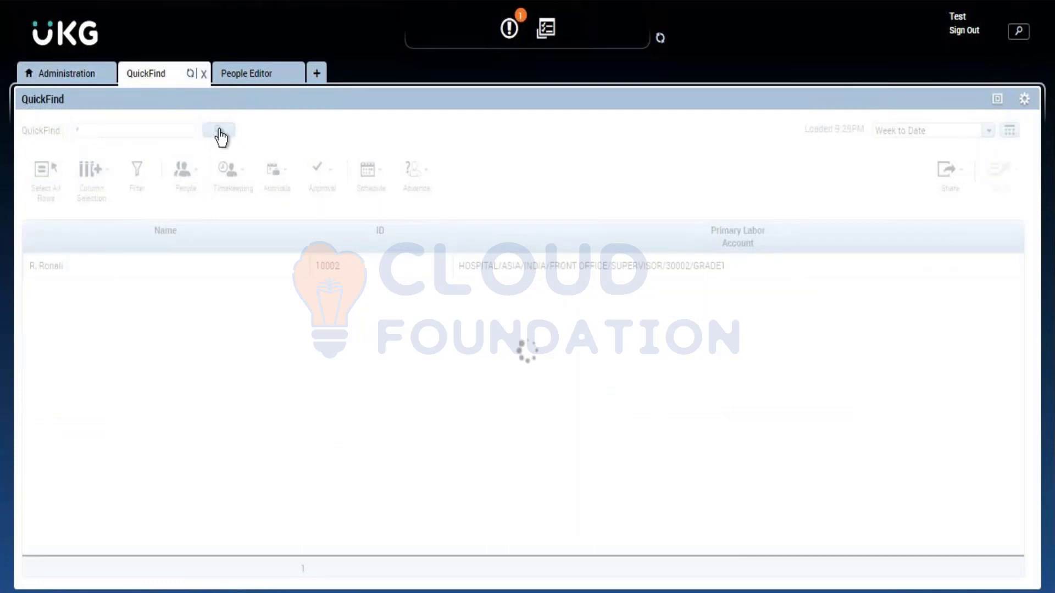
left_click(324, 466)
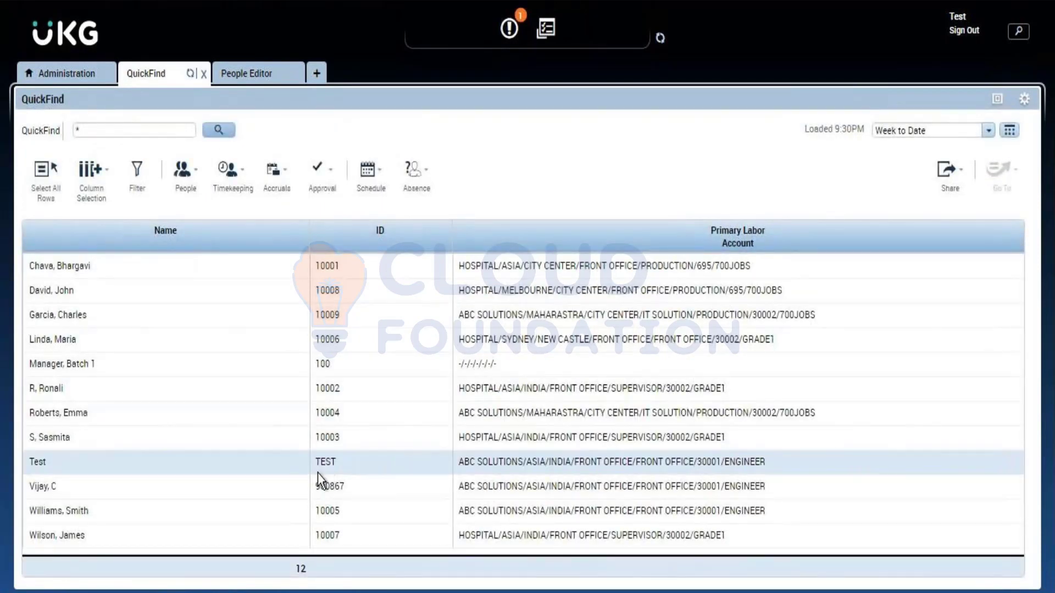